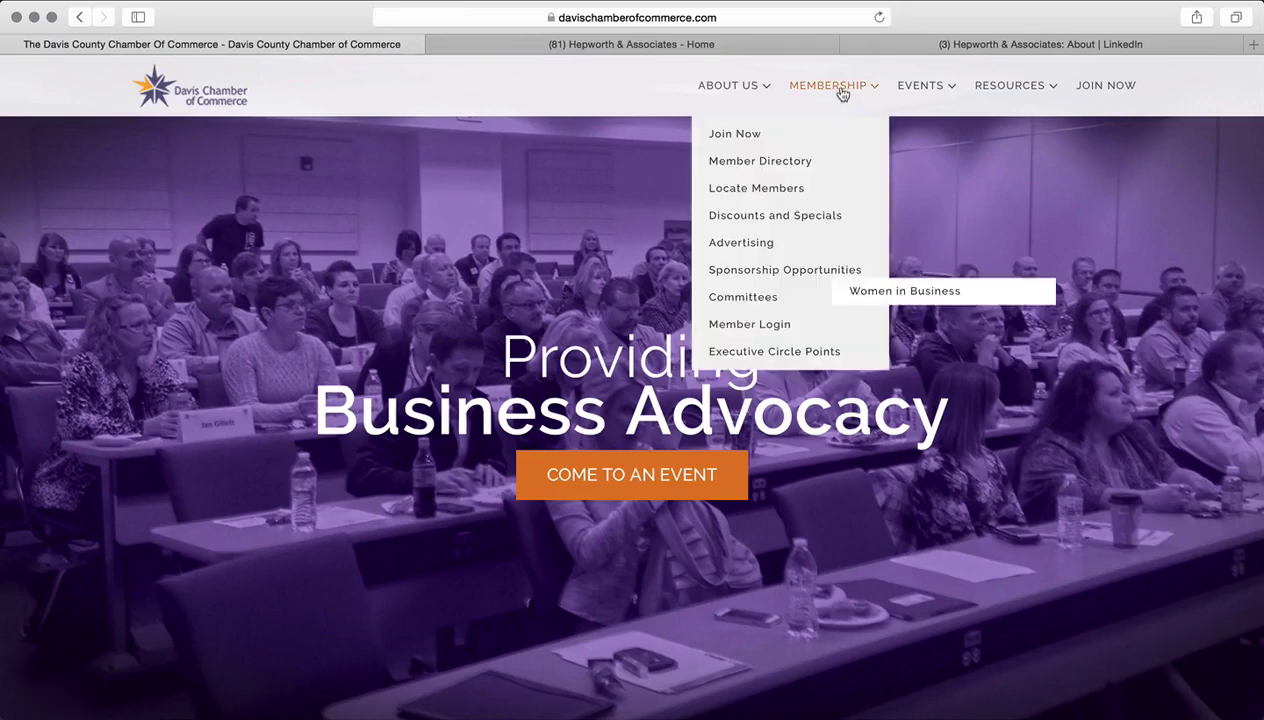
Sign in to the Davis Chamber member portal with the account e-mail and password.
click(752, 328)
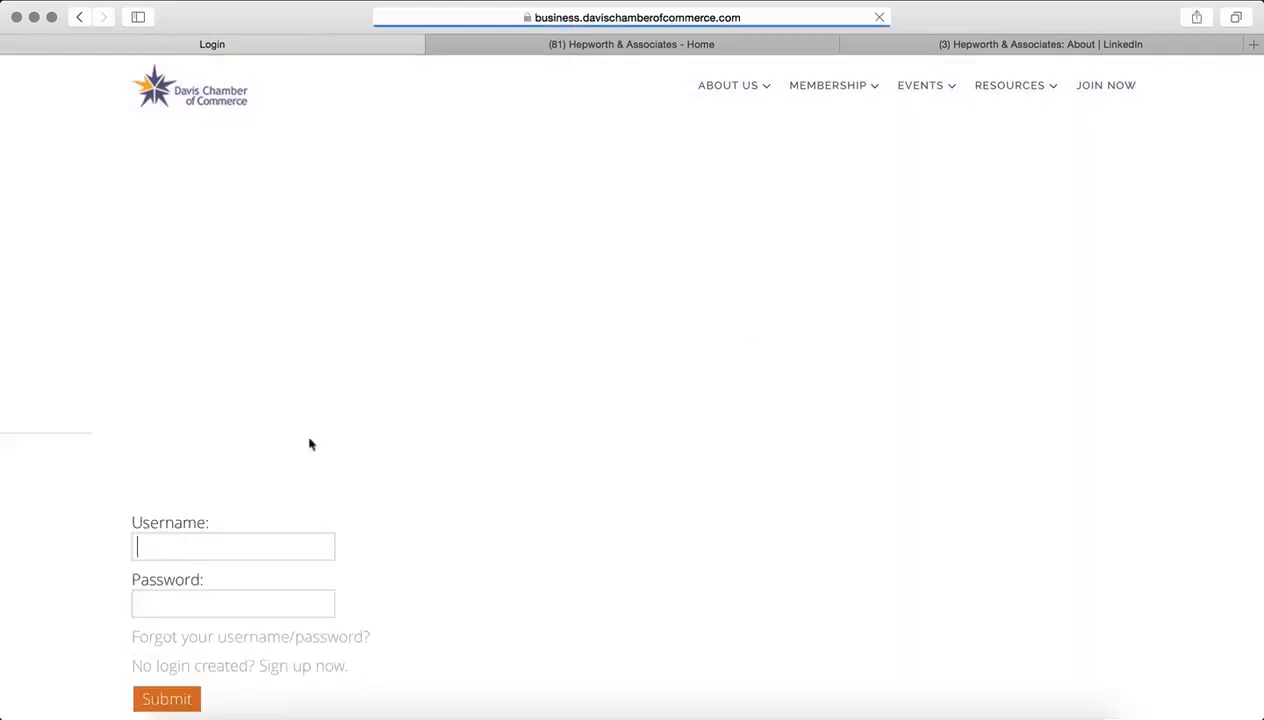
click(161, 553)
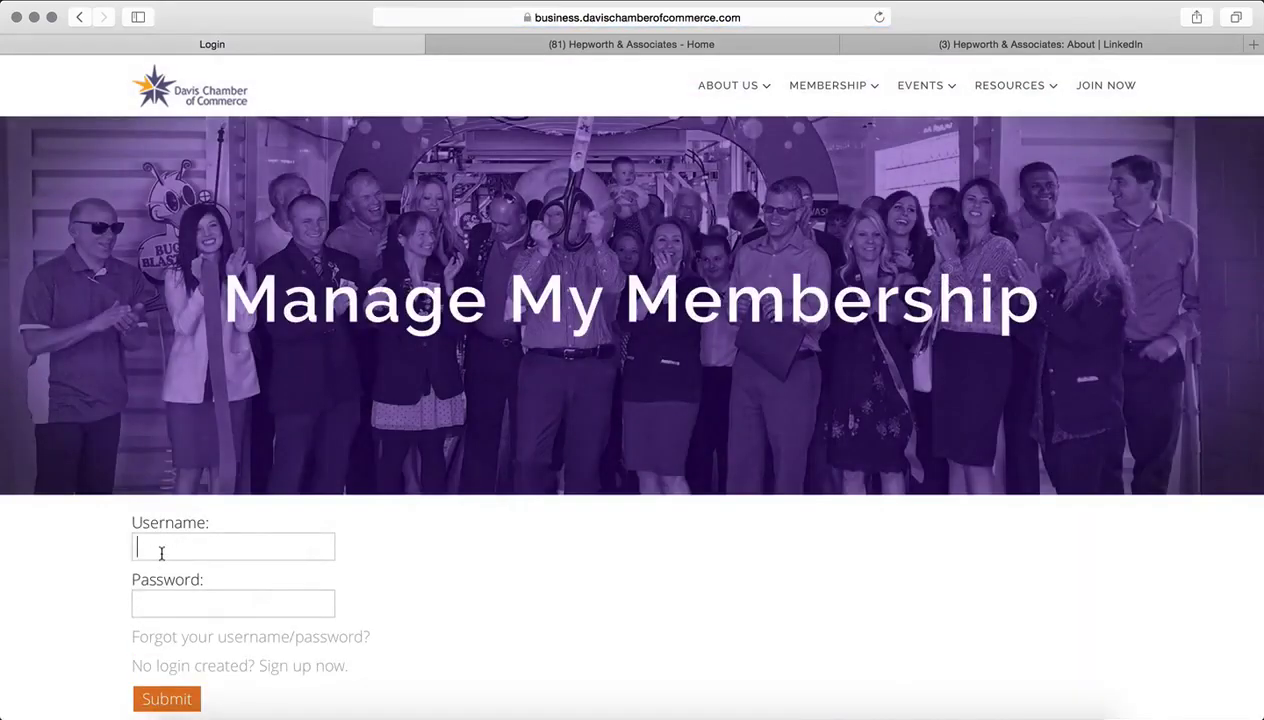
key(Tab)
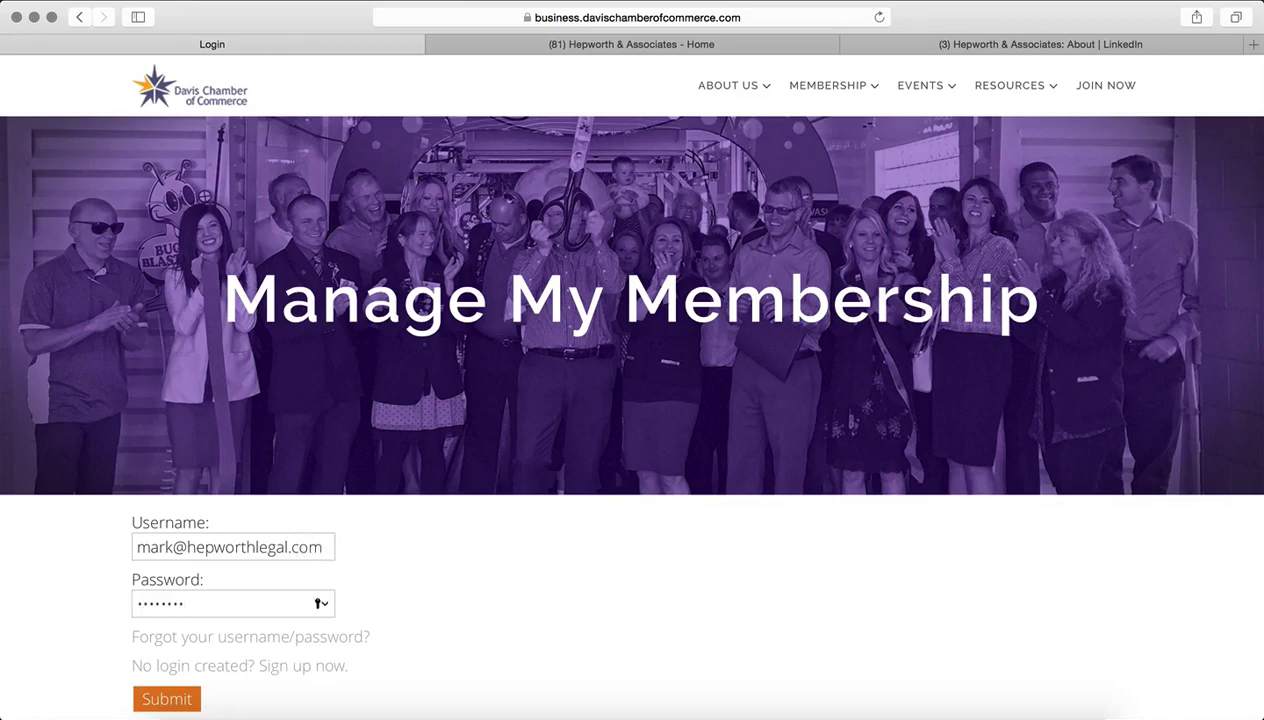
key(Return)
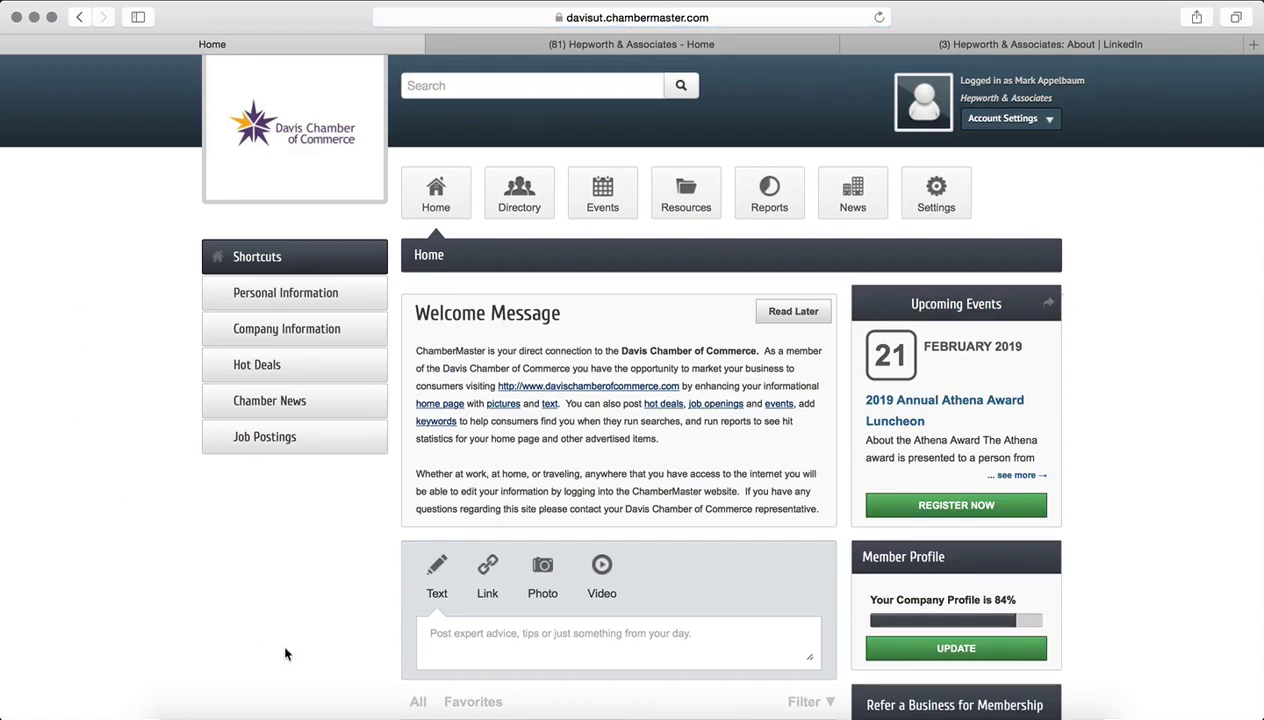
Review the Personal Information, Photo, Social Networks and Display Preferences pages, then expand Company settings.
click(273, 294)
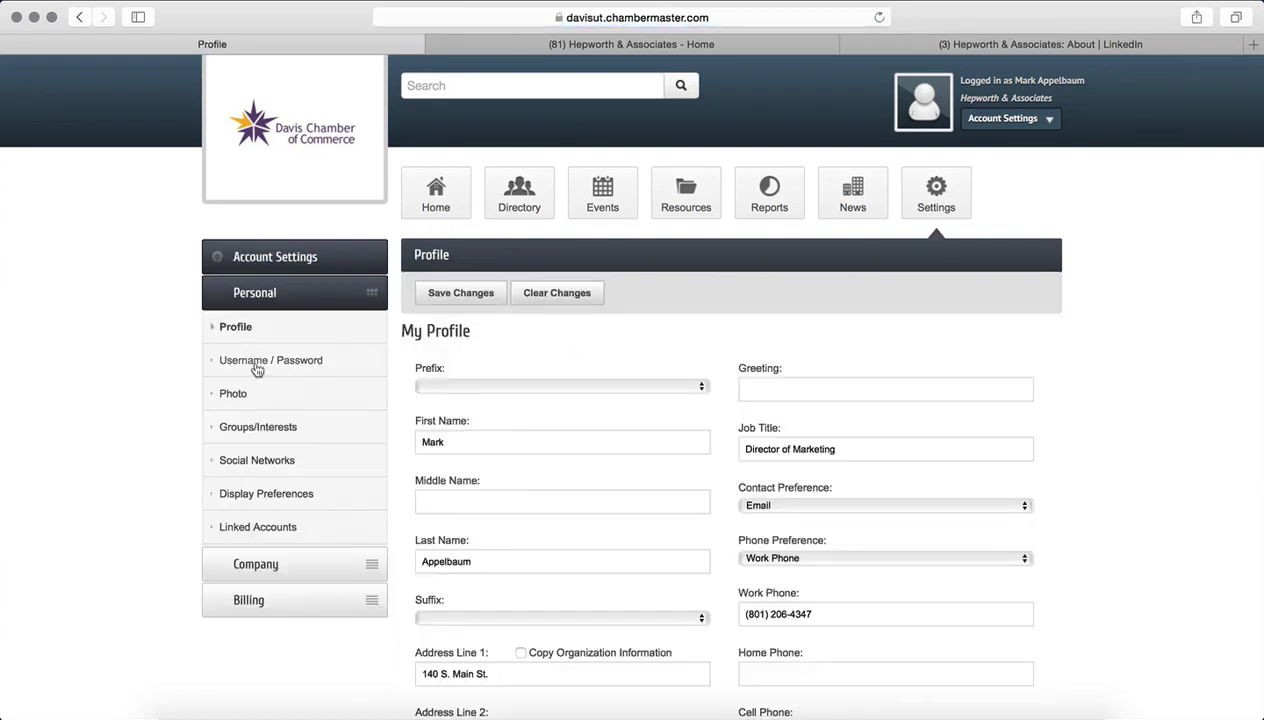
click(233, 395)
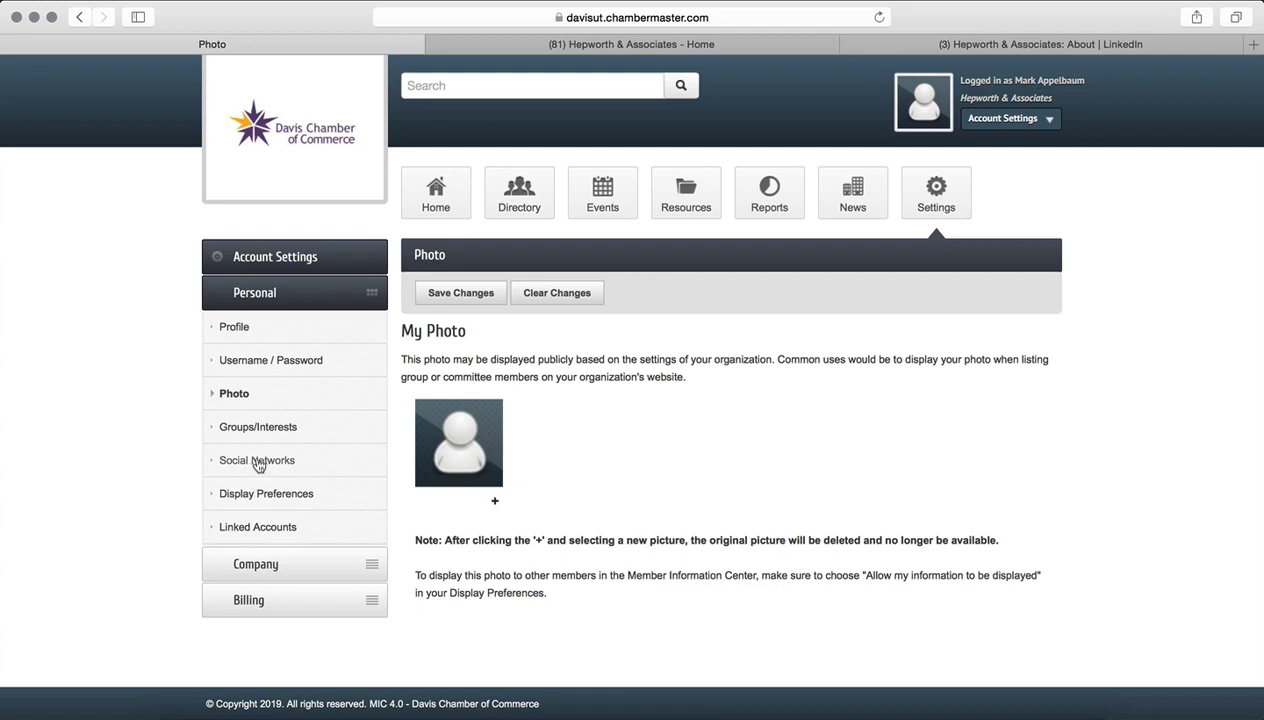
click(257, 462)
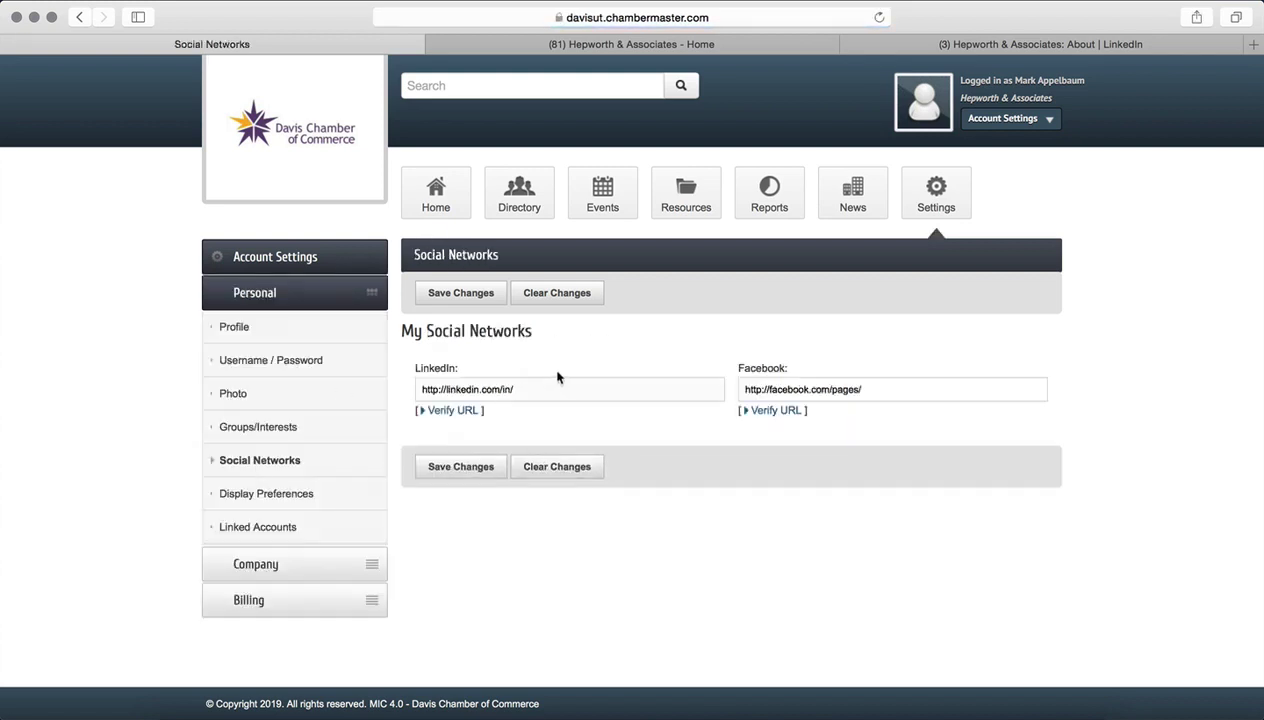
click(275, 496)
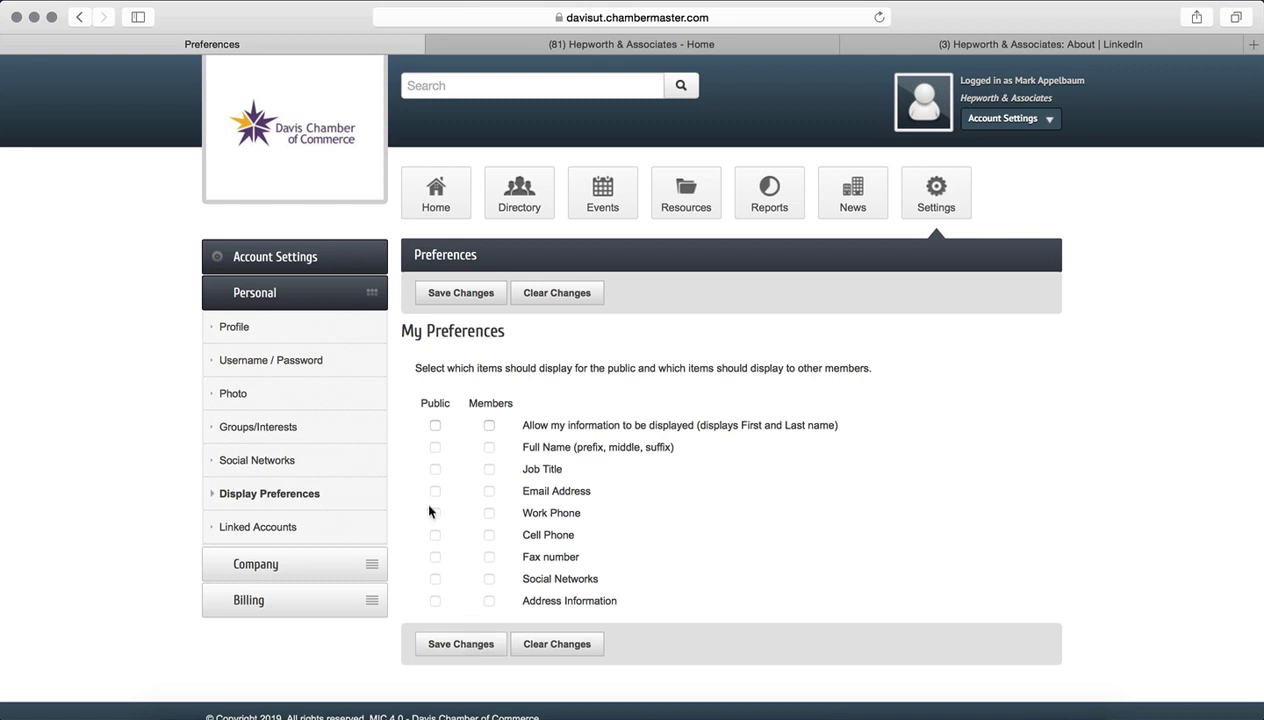
click(346, 571)
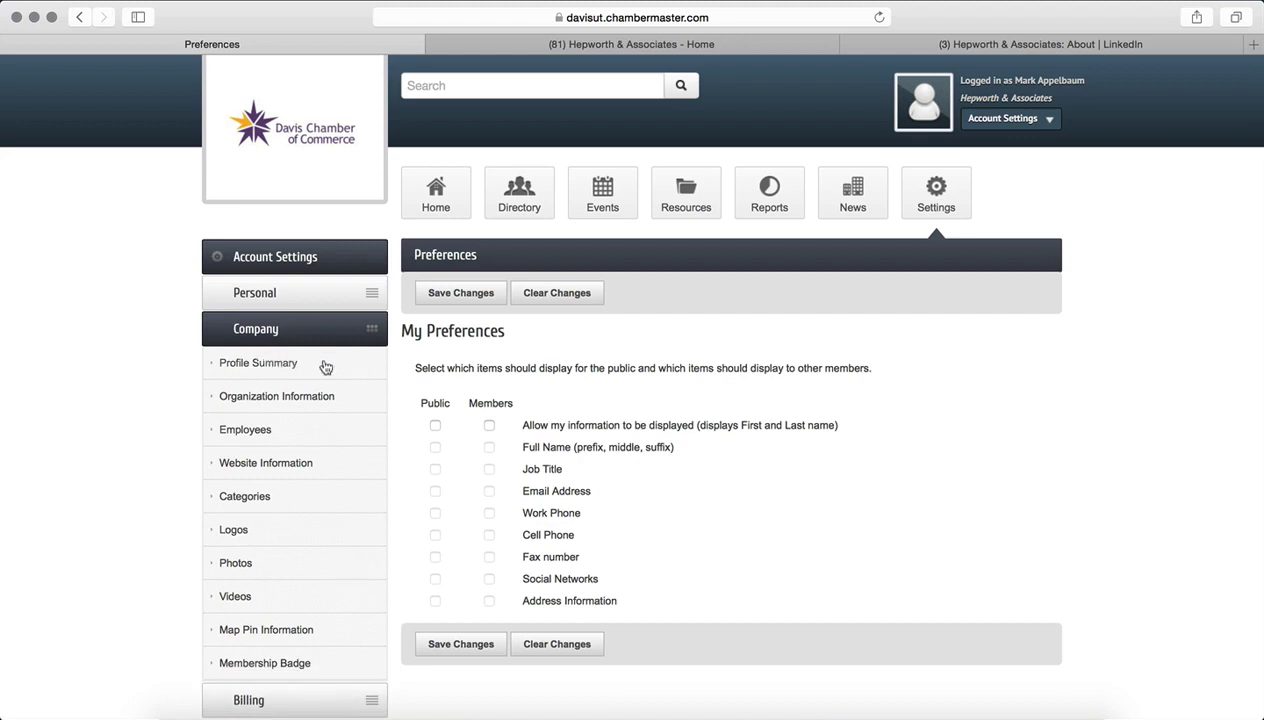
Review the company Profile Summary and the Organization Information contact details.
click(325, 363)
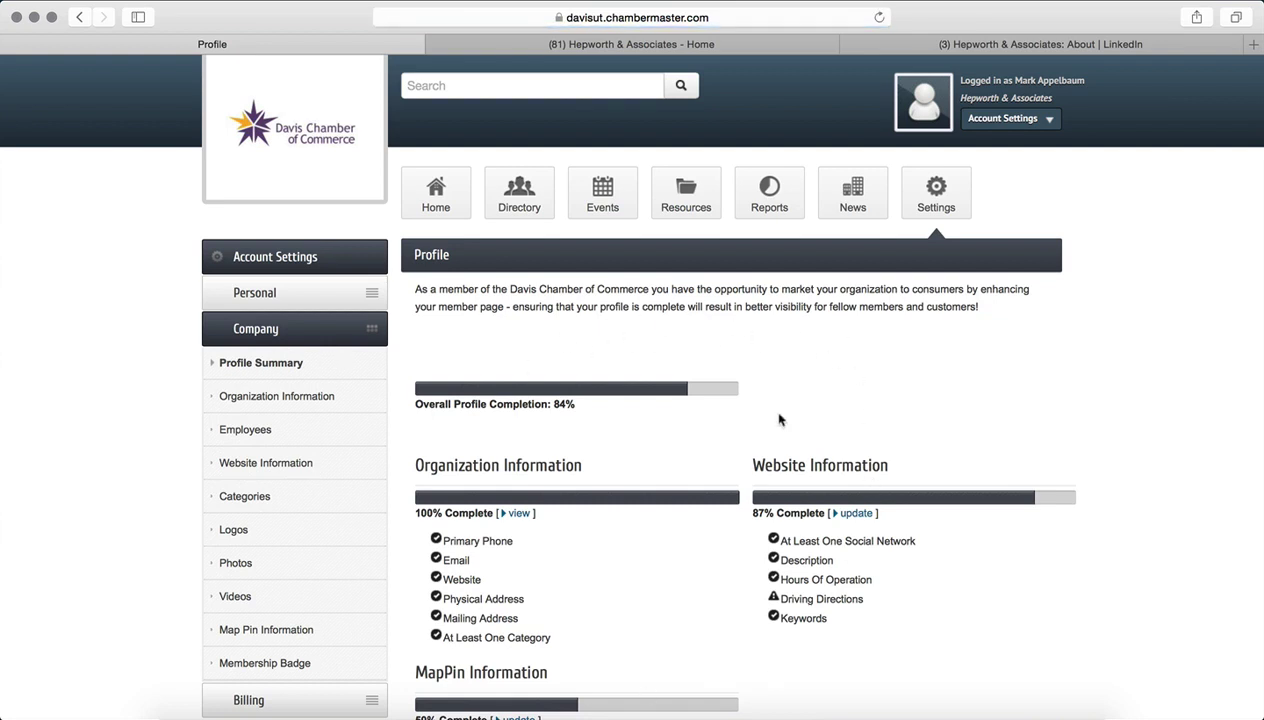
scroll(633, 500, down, 3)
scroll(633, 500, up, 2)
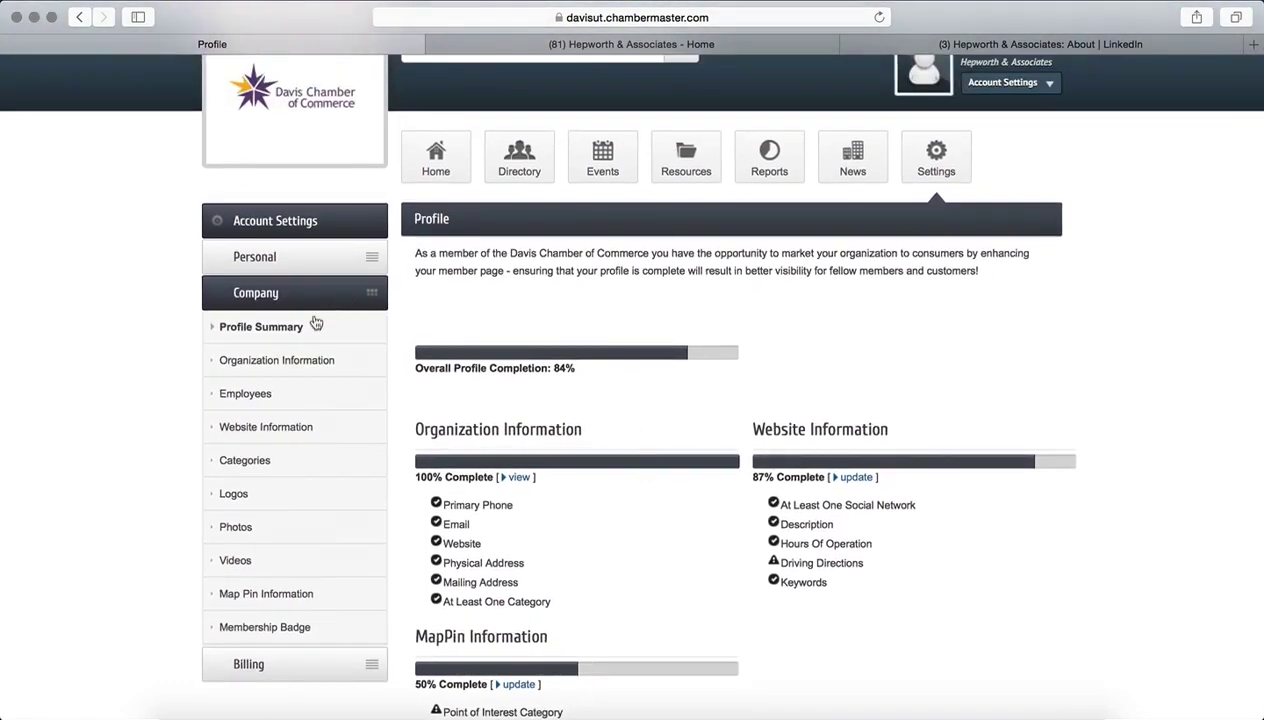
click(291, 364)
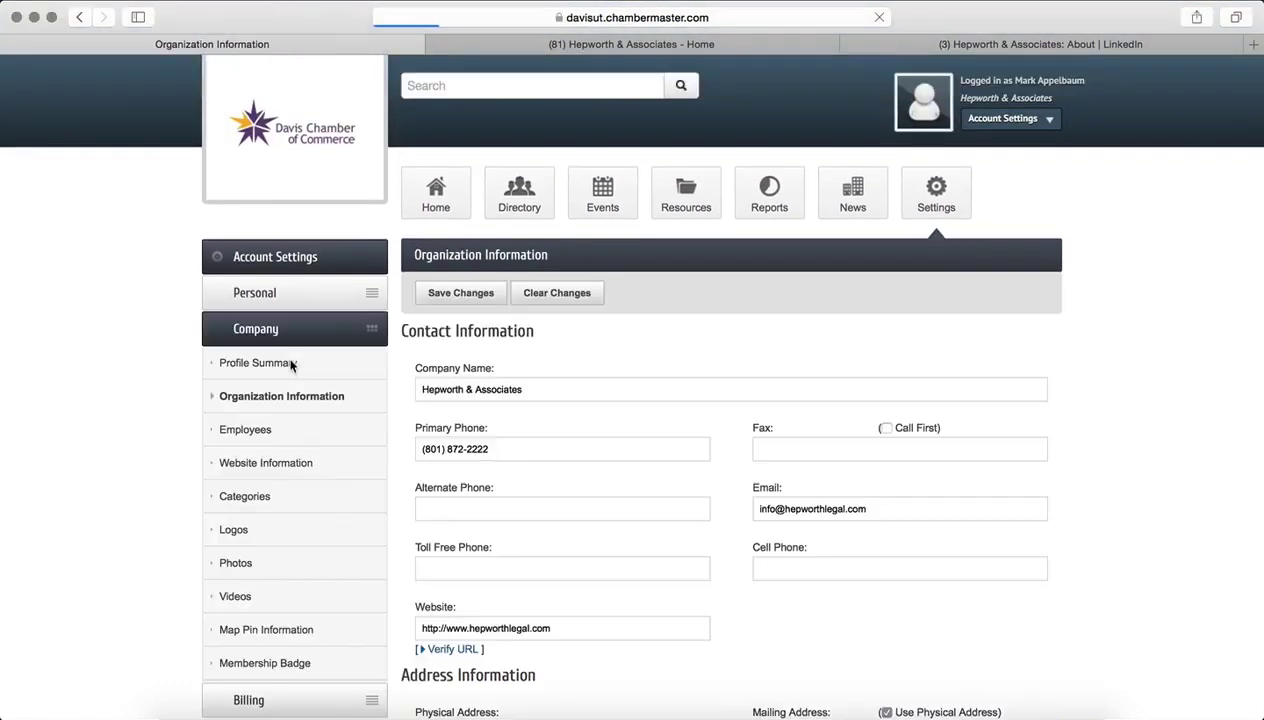
scroll(723, 589, down, 5)
scroll(728, 614, down, 3)
scroll(728, 614, down, 3)
scroll(728, 614, up, 1)
scroll(728, 612, up, 1)
scroll(728, 610, up, 8)
Review the Employees page and the Website Information description, hours and keywords.
click(232, 270)
scroll(480, 527, down, 1)
click(285, 399)
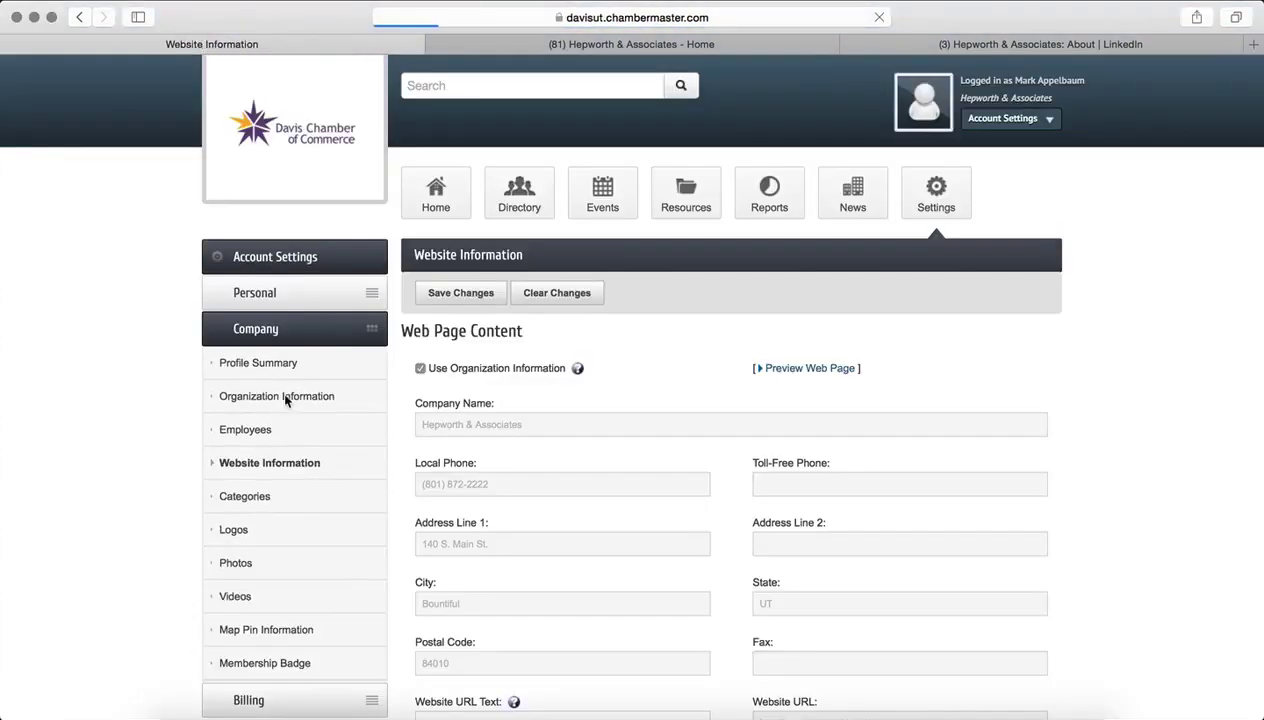
scroll(722, 677, down, 5)
scroll(722, 677, down, 2)
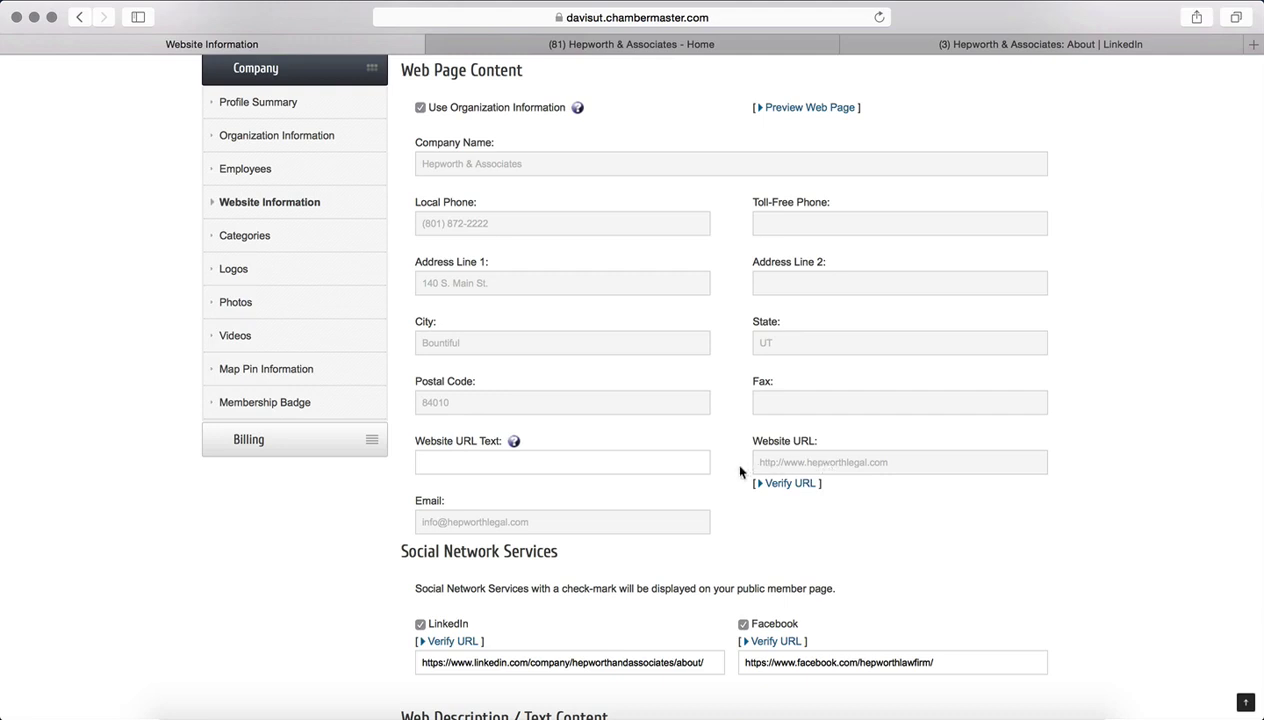
scroll(738, 522, down, 4)
scroll(738, 522, down, 5)
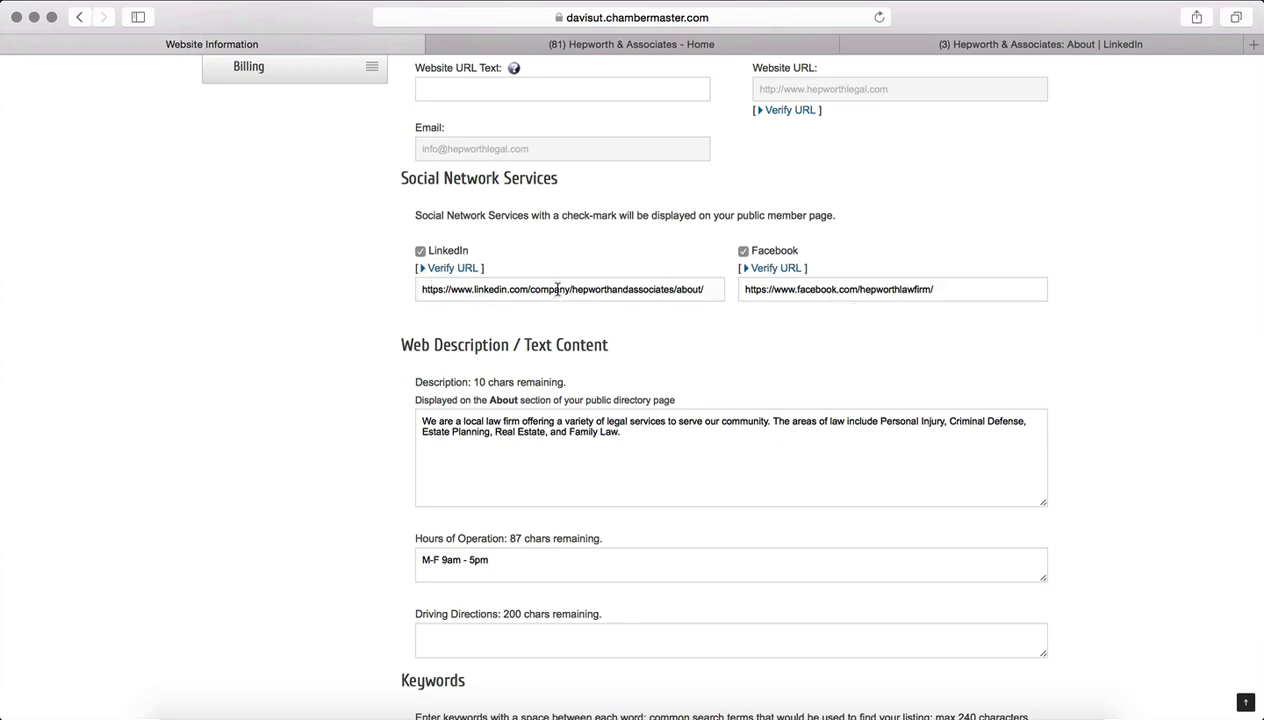
scroll(681, 500, down, 2)
scroll(681, 500, down, 2)
scroll(681, 500, down, 1)
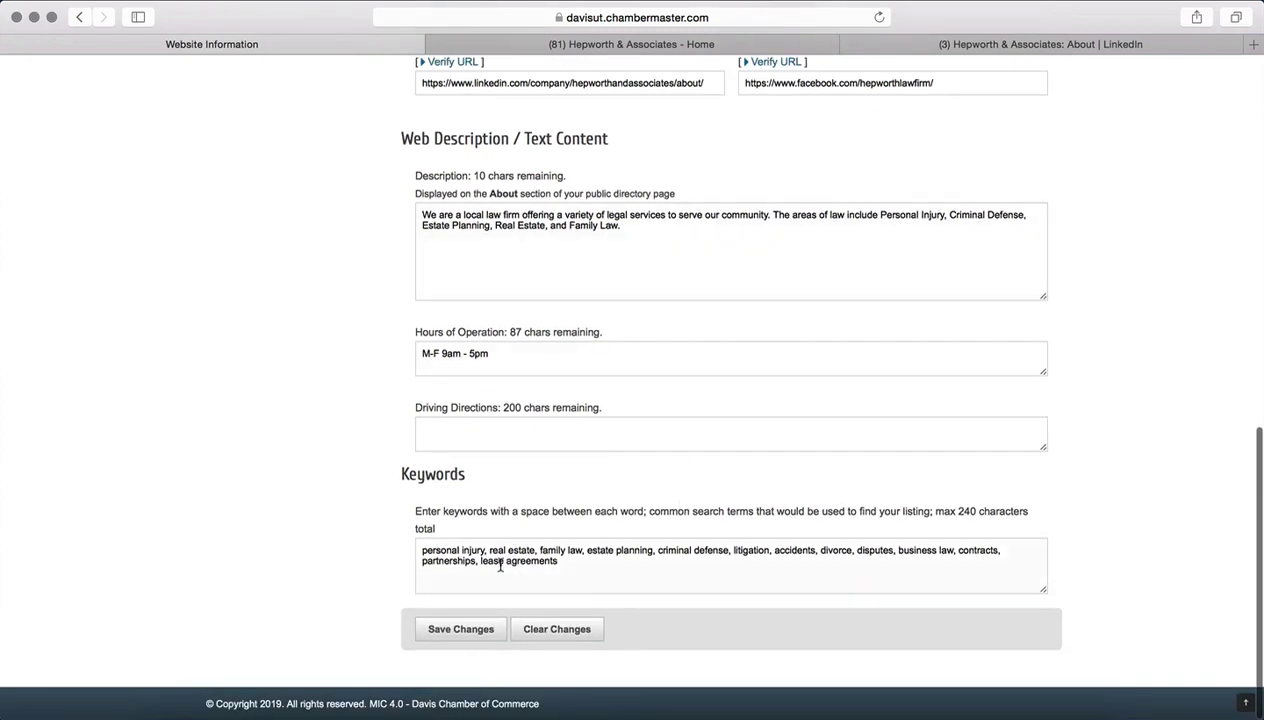
scroll(262, 237, up, 5)
scroll(260, 238, up, 5)
scroll(260, 238, up, 1)
click(252, 316)
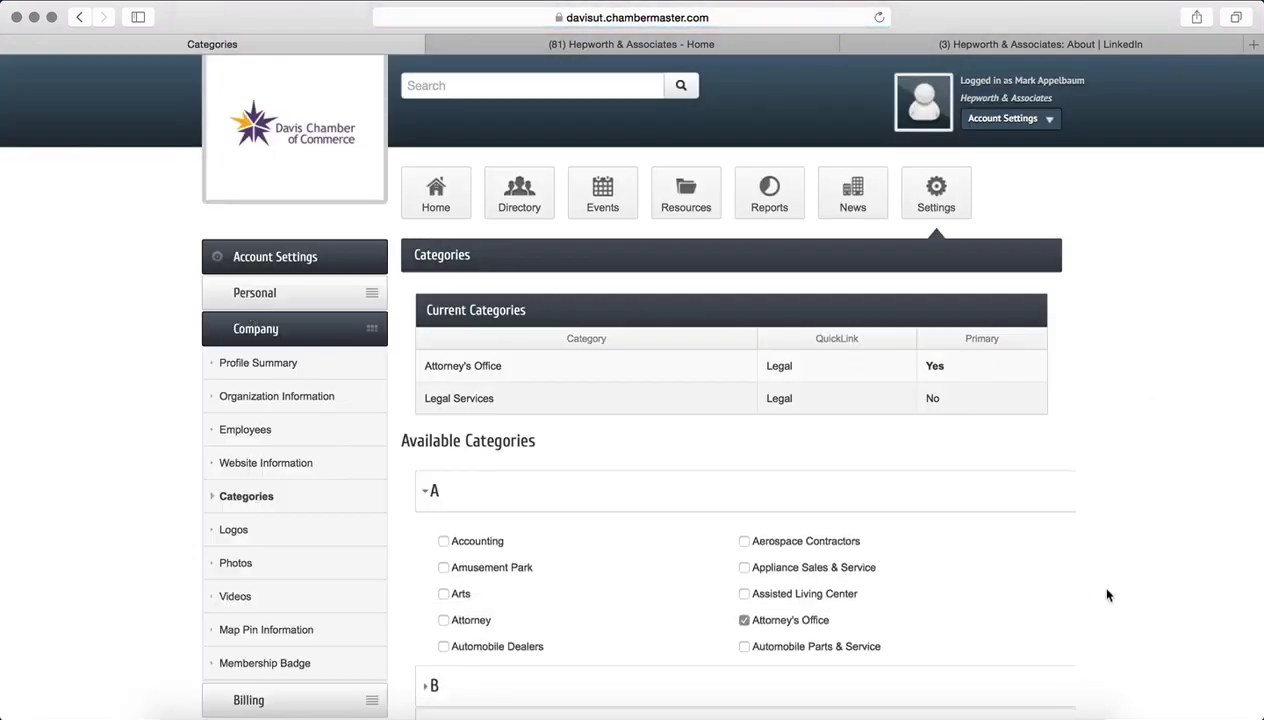
scroll(1106, 595, down, 4)
scroll(1106, 595, down, 1)
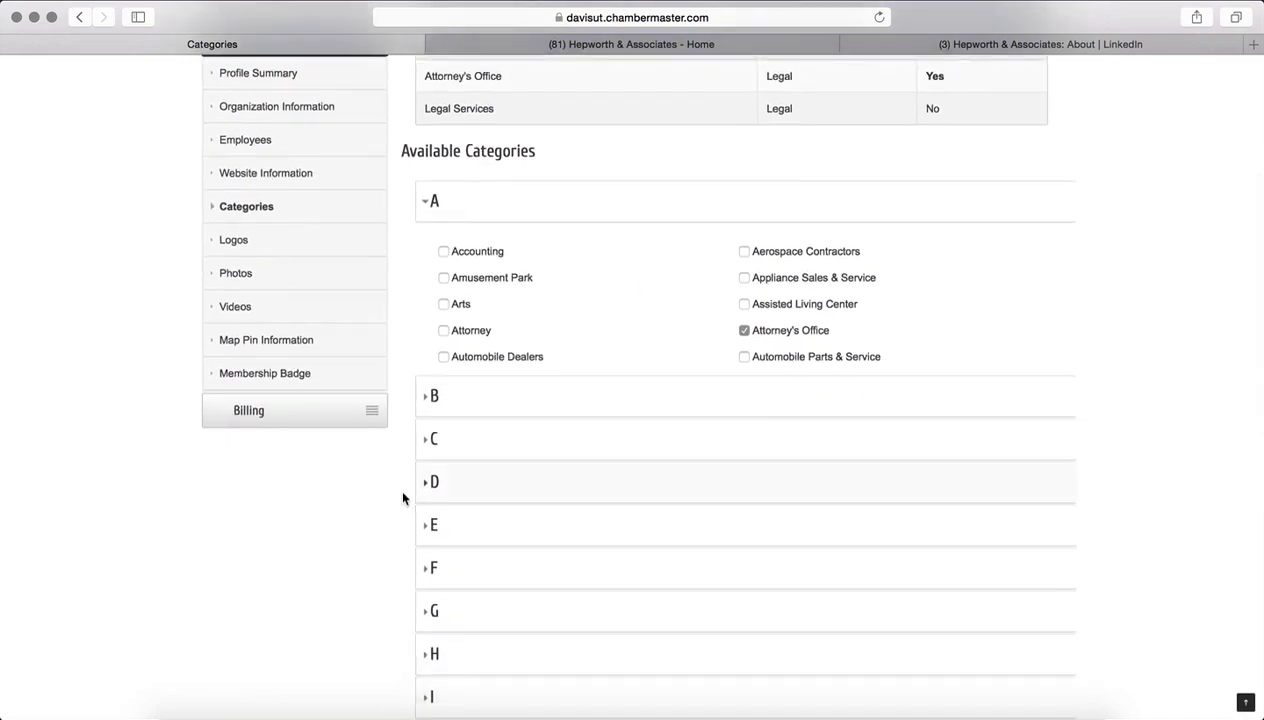
scroll(398, 593, down, 1)
scroll(398, 593, up, 2)
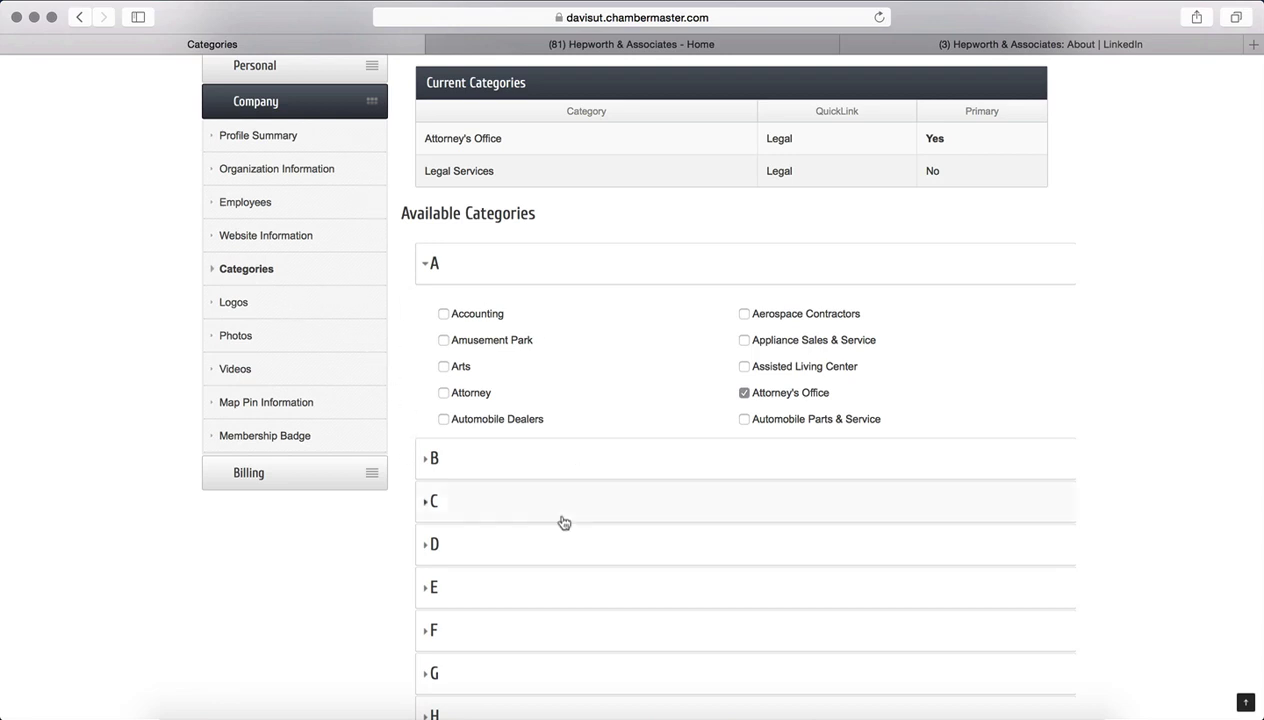
scroll(370, 655, down, 5)
scroll(370, 655, down, 3)
scroll(370, 655, down, 1)
scroll(341, 412, up, 5)
scroll(341, 412, up, 3)
scroll(341, 412, up, 3)
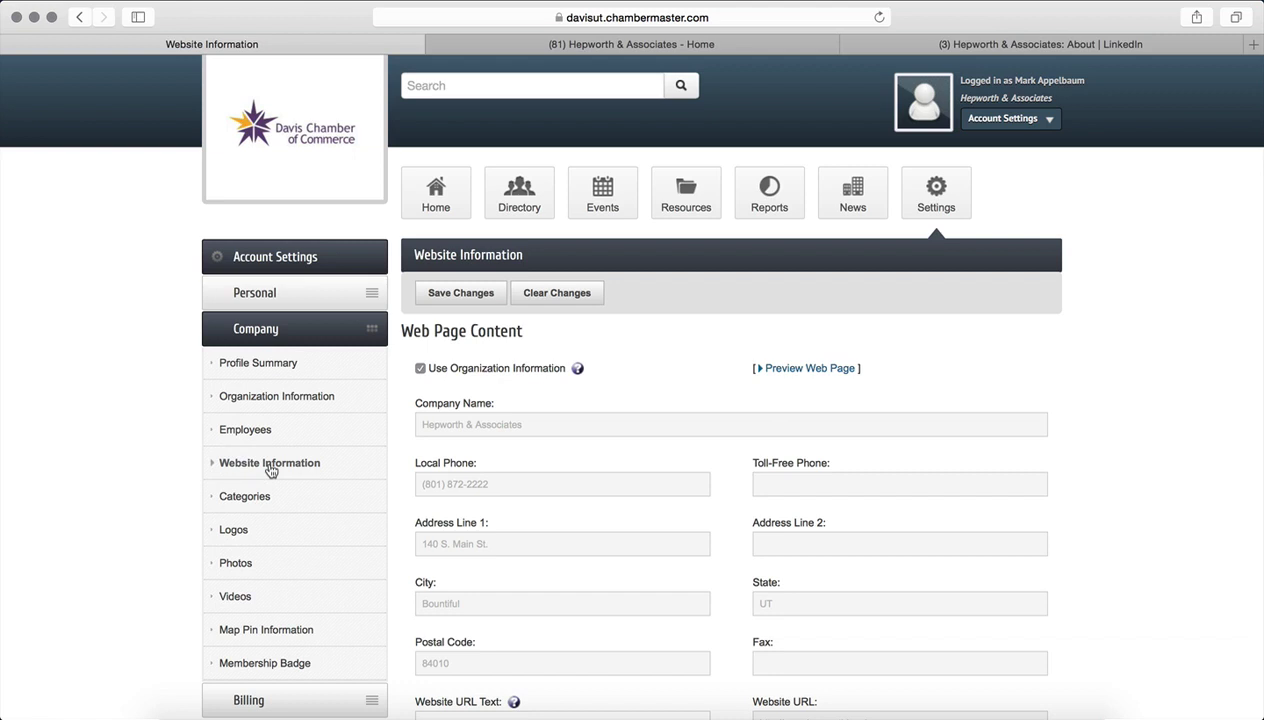
Open Hepworth & Associates' public listing preview in a new tab and scroll through it.
click(788, 370)
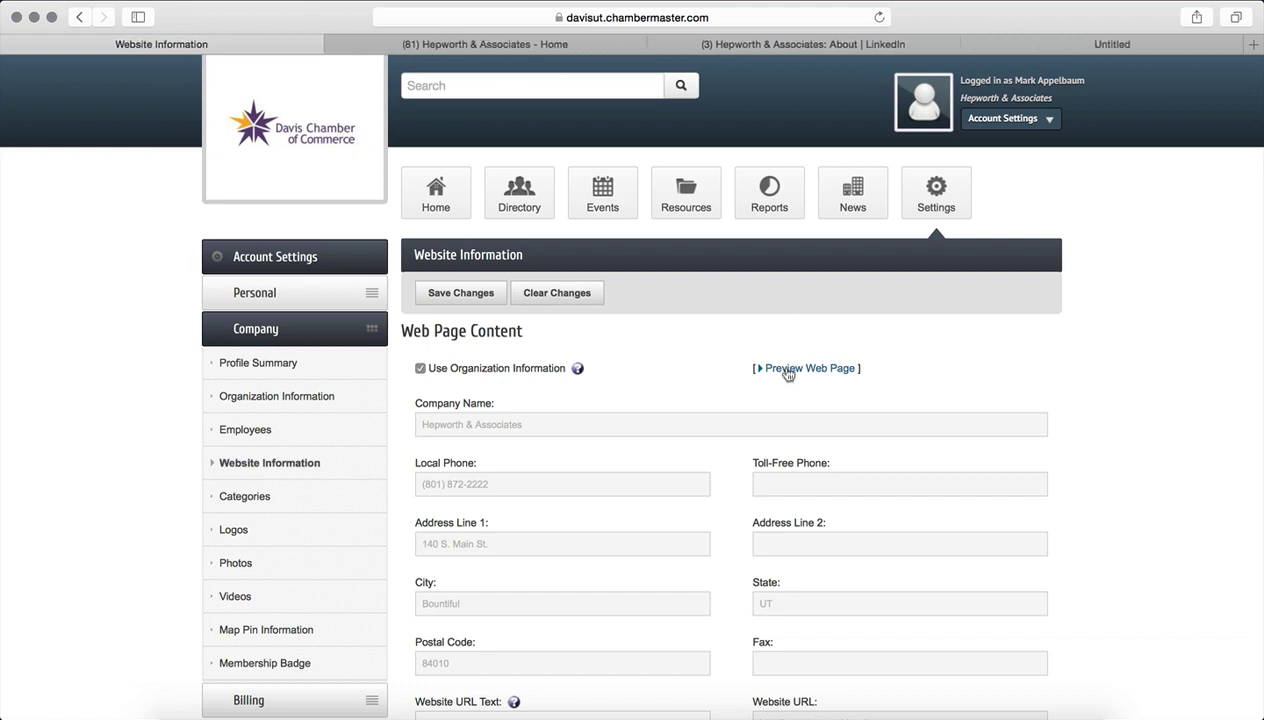
click(1077, 48)
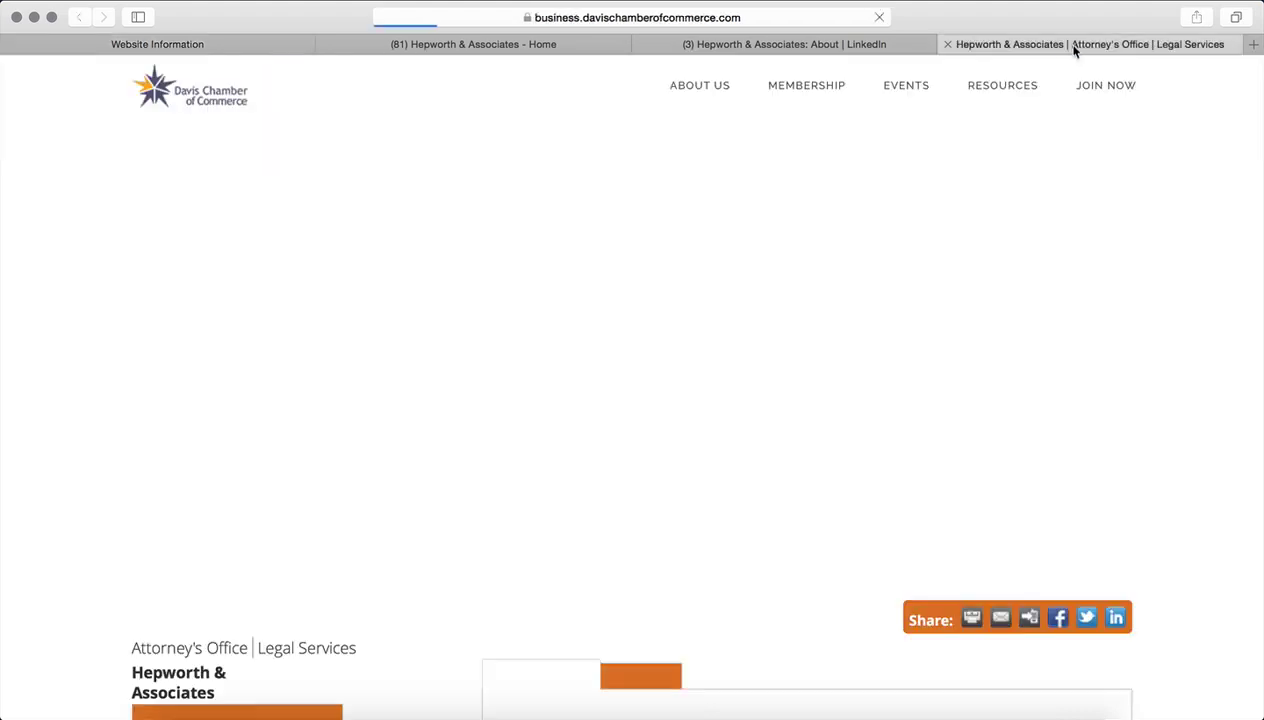
scroll(438, 518, down, 5)
scroll(438, 518, up, 3)
scroll(438, 518, down, 1)
scroll(438, 518, down, 1)
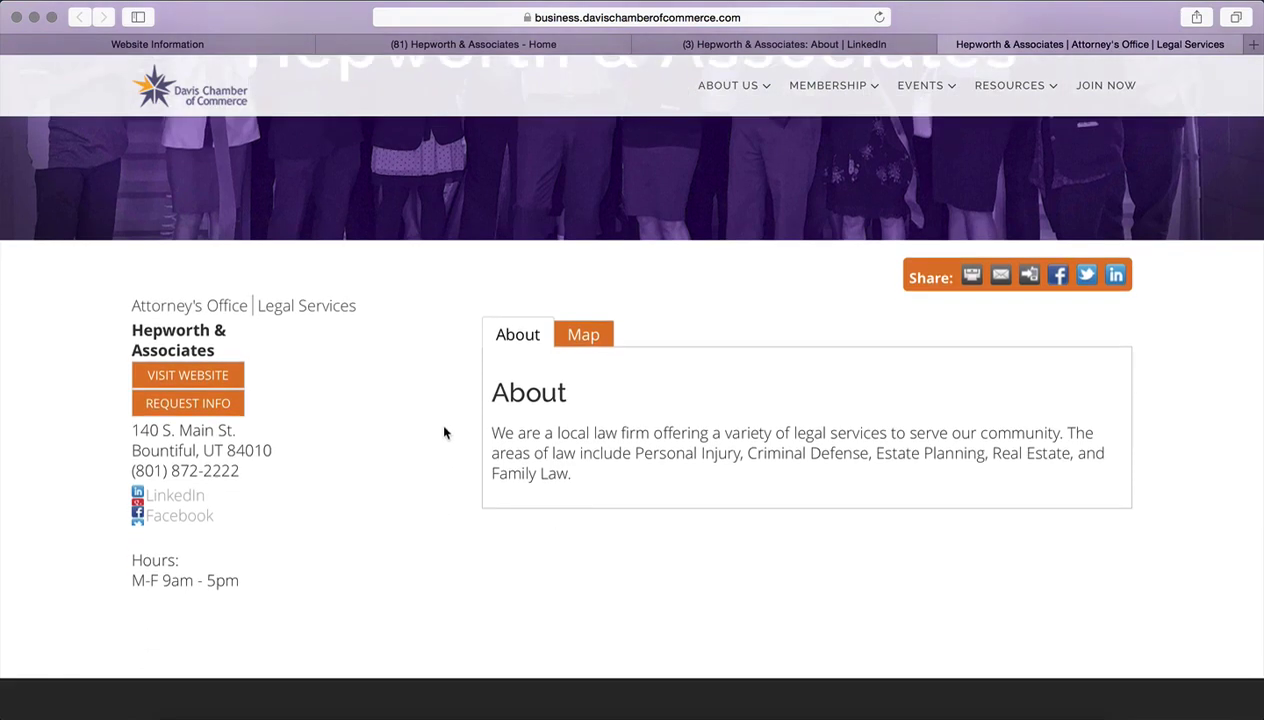
Check the listing's location map and its website and LinkedIn links.
click(585, 336)
scroll(436, 516, down, 2)
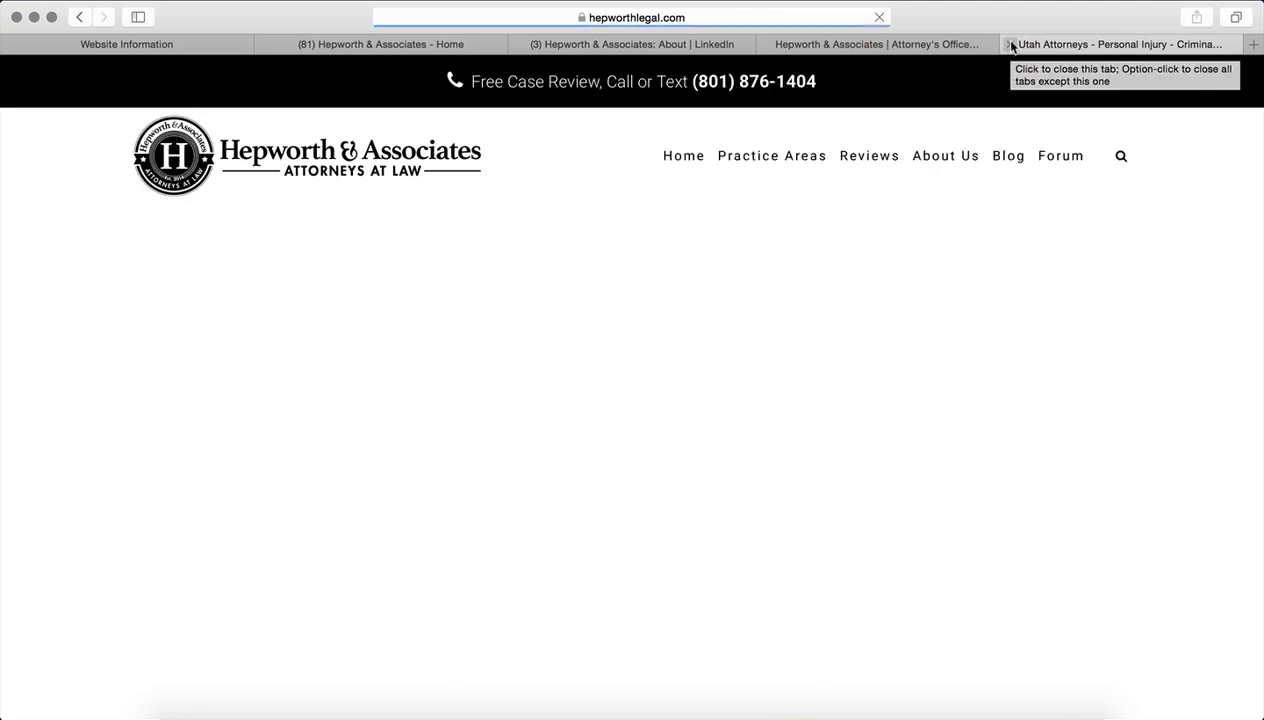
click(1011, 44)
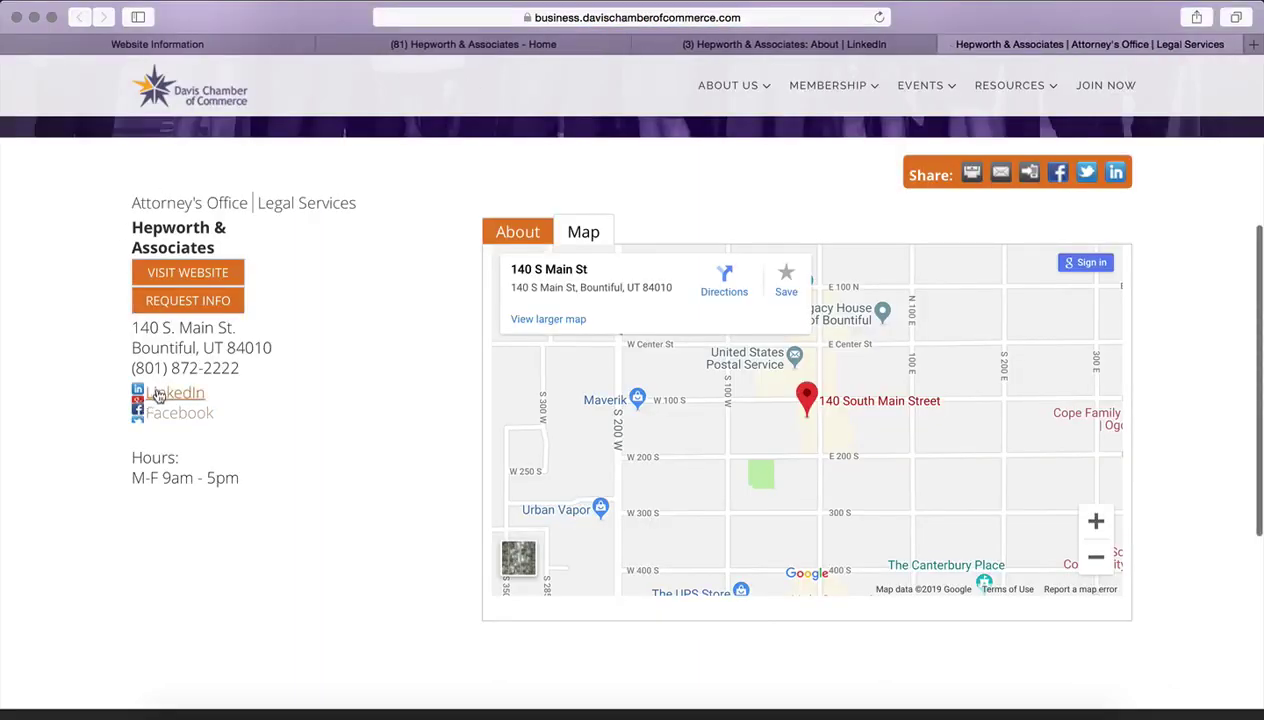
click(157, 394)
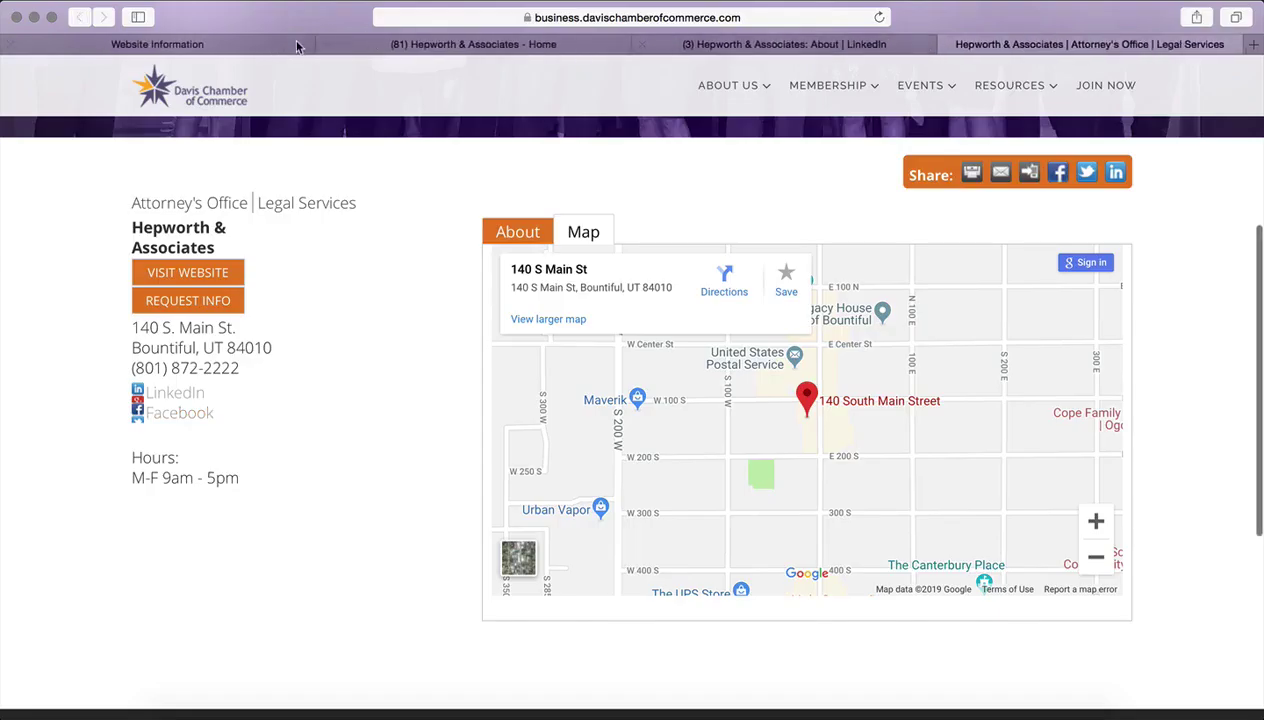
Go back to ChamberMaster's Website Information page and scroll through it.
click(185, 44)
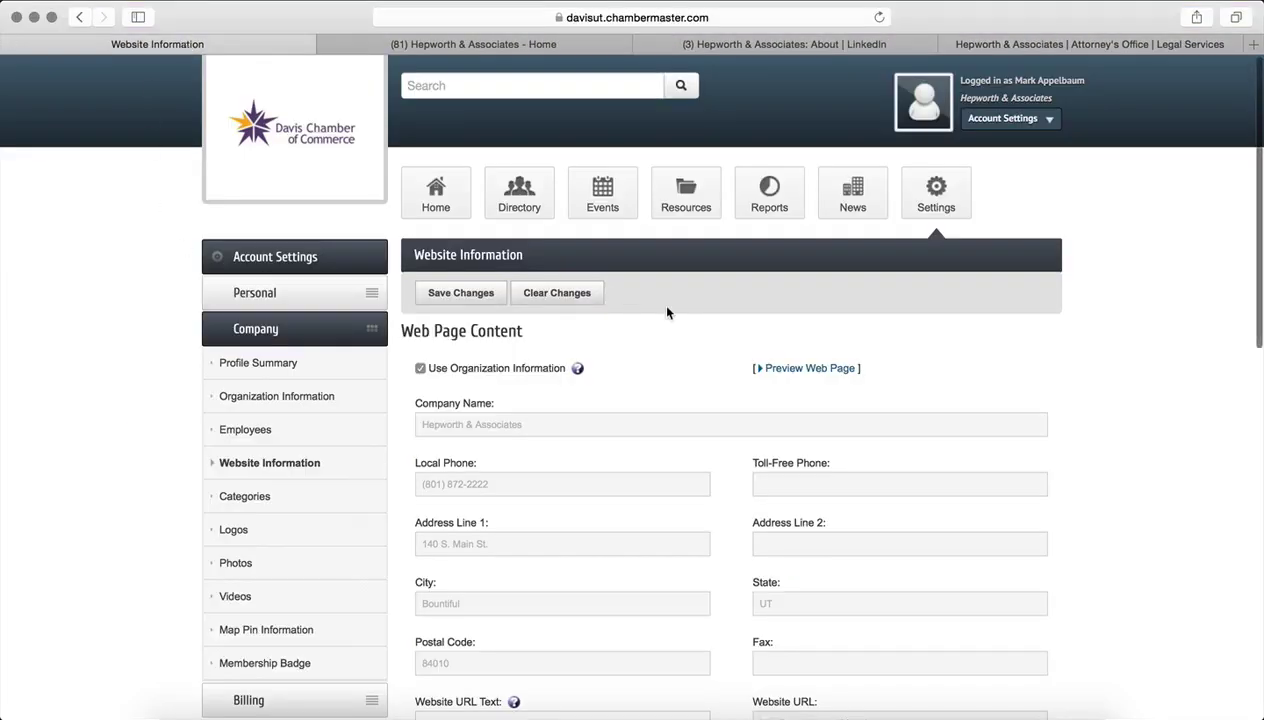
scroll(626, 381, down, 3)
scroll(626, 381, down, 1)
scroll(628, 383, down, 1)
scroll(628, 383, down, 4)
scroll(628, 375, up, 10)
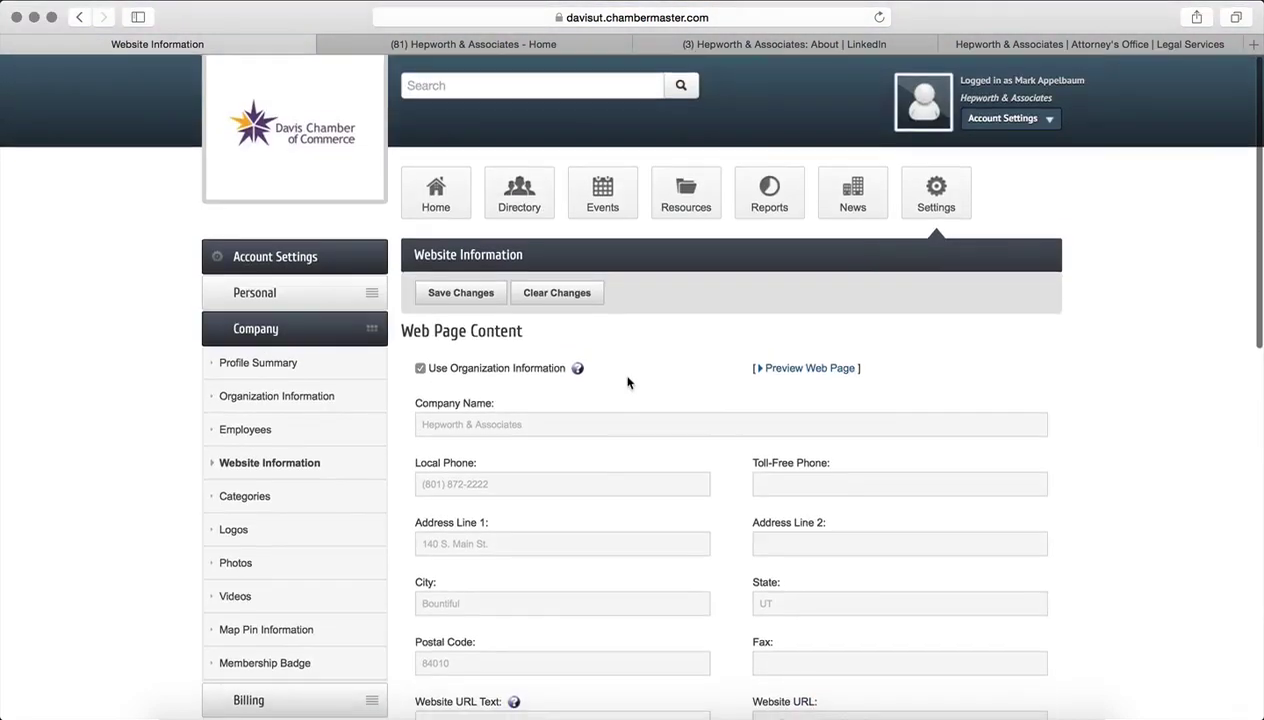